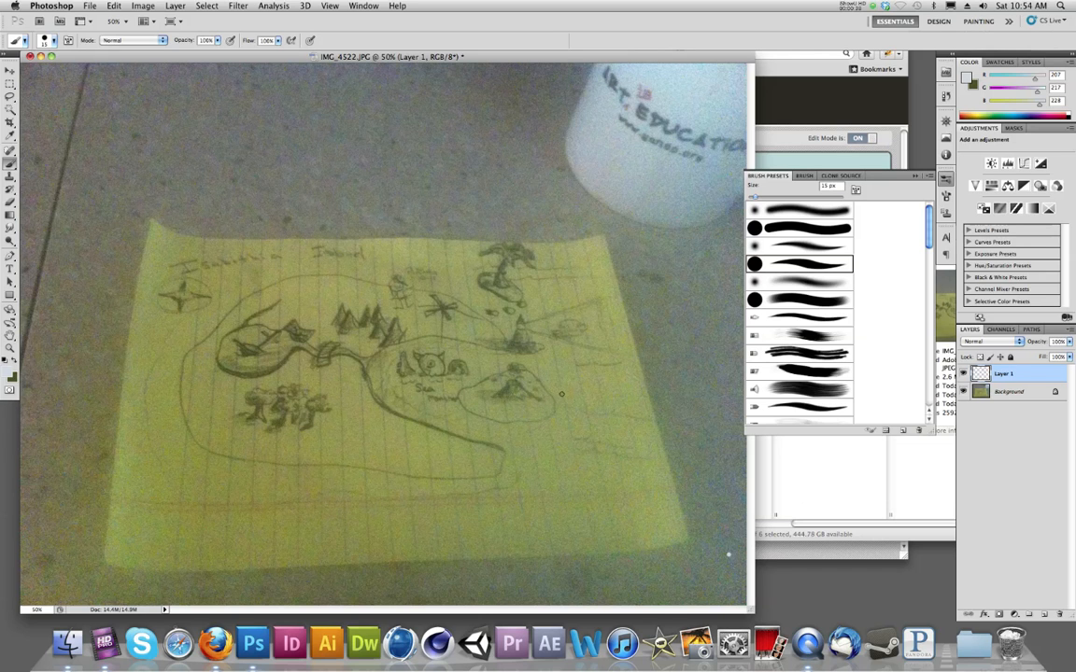
# Step: Mark white X's beside the volcano island and on the southeastern peninsula, and paint a route from the peninsula past the trees and mountains
pyautogui.moveTo(551, 399)
pyautogui.mouseDown()
pyautogui.moveTo(584, 379)
pyautogui.moveTo(560, 385)
pyautogui.mouseUp()
pyautogui.moveTo(466, 468)
pyautogui.mouseDown()
pyautogui.moveTo(489, 449)
pyautogui.moveTo(486, 470)
pyautogui.mouseUp()
pyautogui.moveTo(470, 456)
pyautogui.mouseDown()
pyautogui.moveTo(385, 440)
pyautogui.moveTo(315, 446)
pyautogui.moveTo(275, 428)
pyautogui.moveTo(297, 372)
pyautogui.moveTo(323, 355)
pyautogui.moveTo(338, 297)
pyautogui.moveTo(433, 308)
pyautogui.mouseUp()
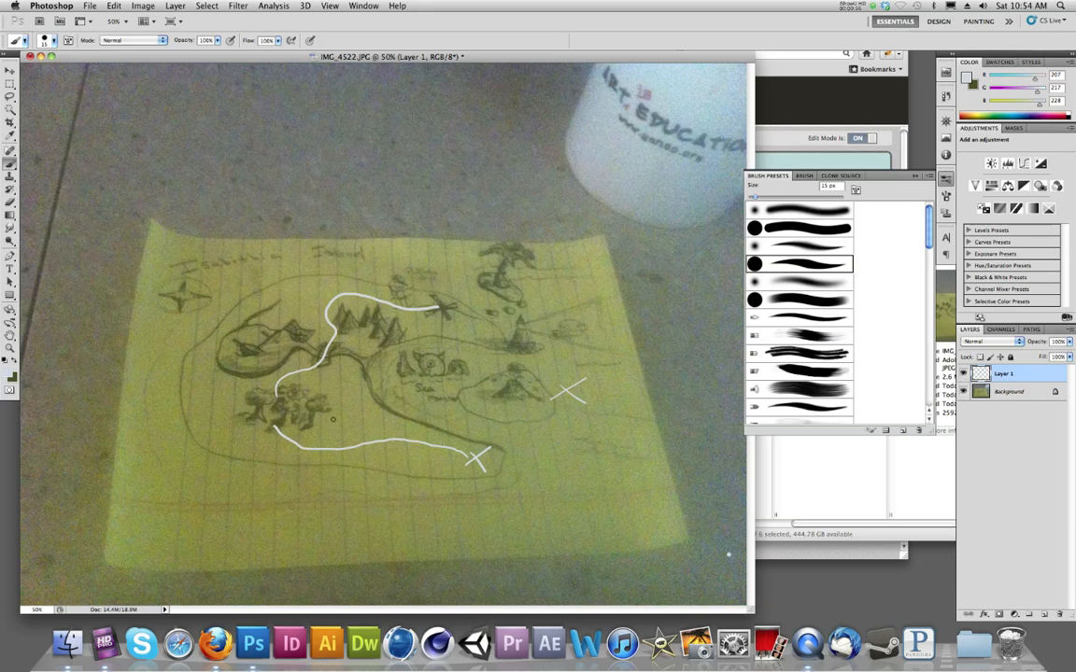
# Step: Write a label beside the trees, paint a curved arrow from them around the western lake, and mark an X at its start
pyautogui.moveTo(325, 419)
pyautogui.mouseDown()
pyautogui.moveTo(351, 427)
pyautogui.moveTo(369, 417)
pyautogui.mouseUp()
pyautogui.moveTo(271, 430)
pyautogui.mouseDown()
pyautogui.moveTo(233, 403)
pyautogui.moveTo(207, 342)
pyautogui.moveTo(251, 302)
pyautogui.moveTo(283, 291)
pyautogui.moveTo(313, 299)
pyautogui.mouseUp()
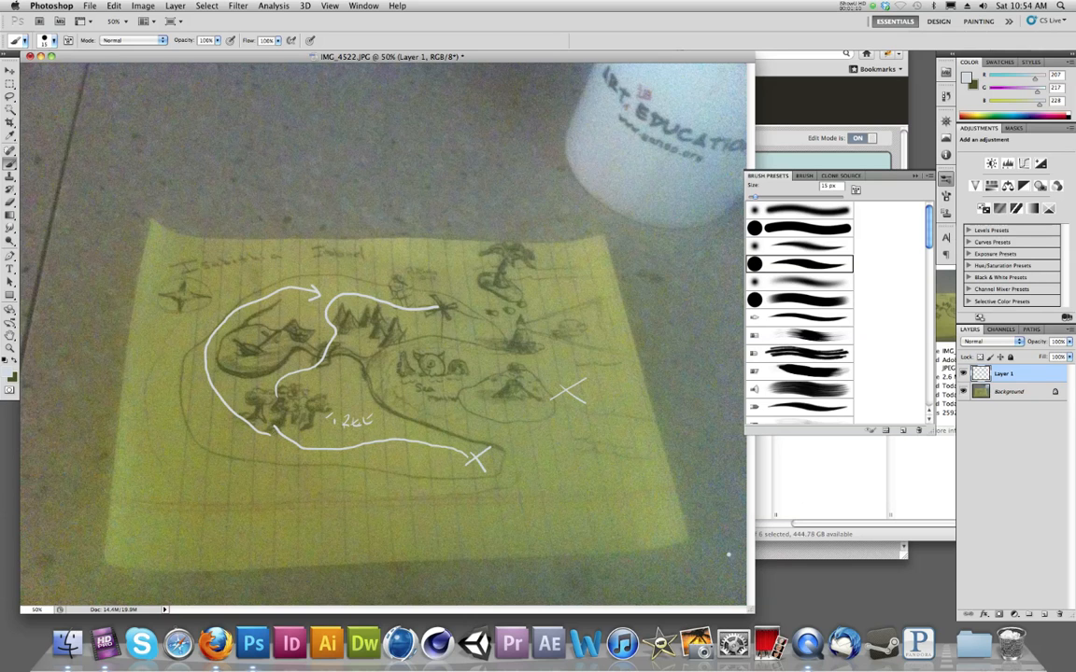
pyautogui.moveTo(270, 440); pyautogui.dragTo(285, 426)
pyautogui.moveTo(273, 427); pyautogui.dragTo(283, 441)
# Step: Handwrite "Danger" below the sea monster and "Start" beside the peninsula's X
pyautogui.moveTo(391, 384); pyautogui.dragTo(393, 400)
pyautogui.moveTo(390, 384)
pyautogui.mouseDown()
pyautogui.moveTo(393, 401)
pyautogui.moveTo(437, 399)
pyautogui.mouseUp()
pyautogui.moveTo(510, 477)
pyautogui.mouseDown()
pyautogui.moveTo(498, 490)
pyautogui.moveTo(519, 484)
pyautogui.mouseUp()
pyautogui.moveTo(511, 476); pyautogui.dragTo(544, 476)
pyautogui.moveTo(548, 465)
pyautogui.mouseDown()
pyautogui.moveTo(549, 484)
pyautogui.moveTo(554, 474)
pyautogui.mouseUp()
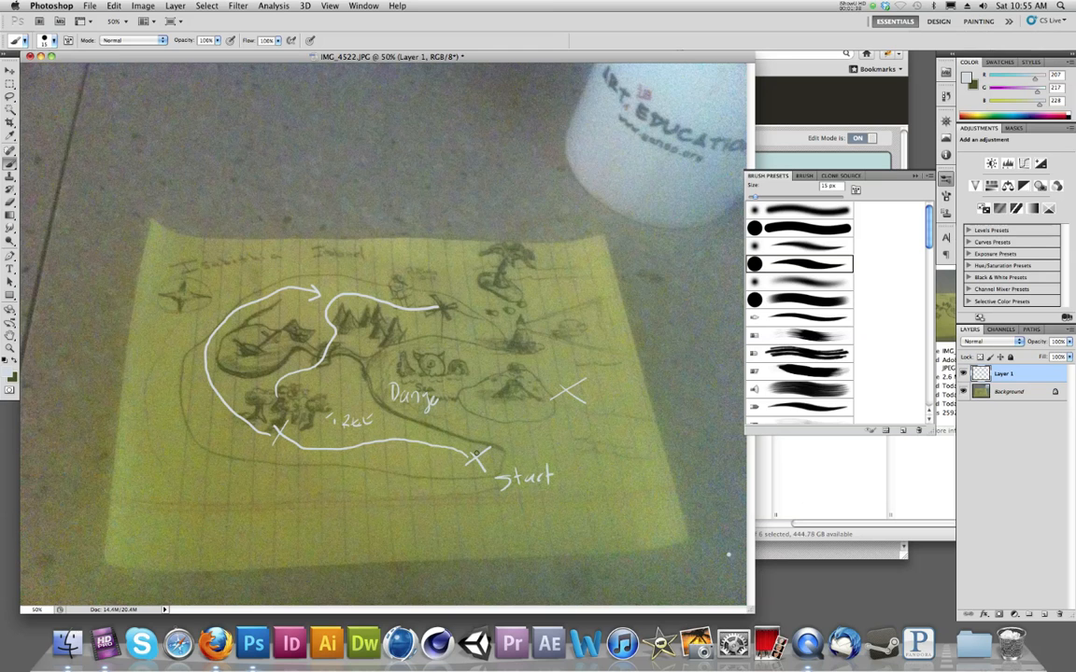
# Step: Paint an arrow from the start X toward the volcano island, and complete the lettering of "Danger" and the tree label
pyautogui.moveTo(478, 445); pyautogui.dragTo(497, 430)
pyautogui.moveTo(444, 405); pyautogui.dragTo(450, 393)
pyautogui.moveTo(328, 414)
pyautogui.mouseDown()
pyautogui.moveTo(333, 428)
pyautogui.moveTo(341, 414)
pyautogui.mouseUp()
# Step: Handwrite "Bridge" beside the river crossing and mark an X at the northern end of the painted route
pyautogui.moveTo(340, 355)
pyautogui.mouseDown()
pyautogui.moveTo(340, 366)
pyautogui.moveTo(372, 373)
pyautogui.mouseUp()
pyautogui.moveTo(381, 366)
pyautogui.mouseDown()
pyautogui.moveTo(379, 377)
pyautogui.moveTo(389, 376)
pyautogui.mouseUp()
pyautogui.moveTo(455, 303)
pyautogui.mouseDown()
pyautogui.moveTo(432, 318)
pyautogui.moveTo(452, 322)
pyautogui.mouseUp()
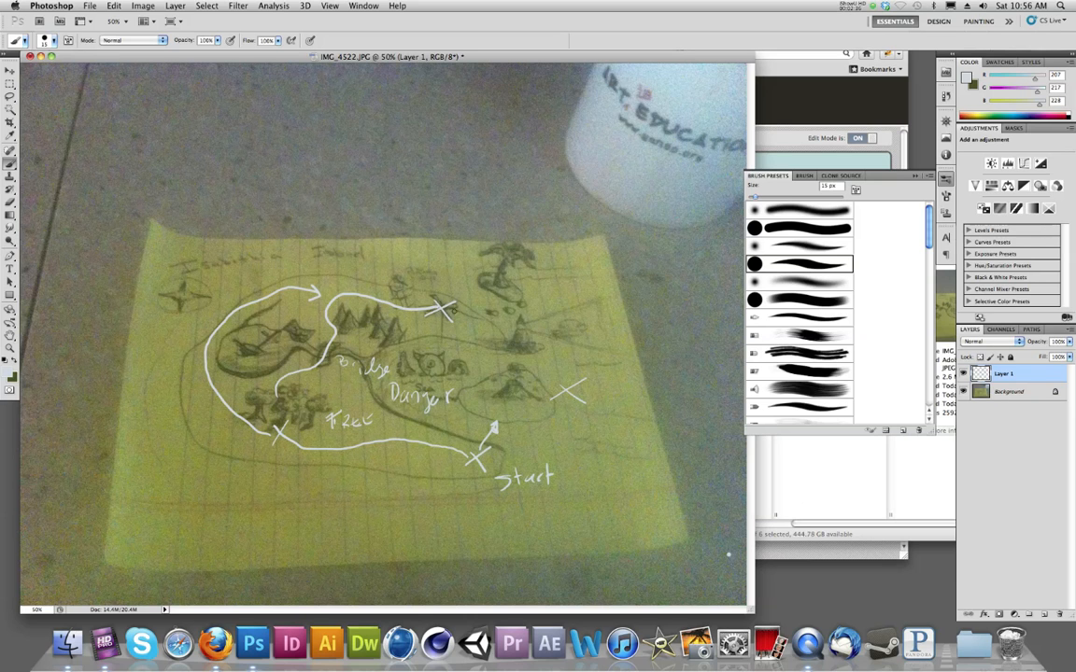
# Step: Extend the route eastward, add a circled mark by the palm island and an arrow above the volcano, and write "goal" beside the eastern X
pyautogui.moveTo(467, 322); pyautogui.dragTo(486, 324)
pyautogui.moveTo(527, 287); pyautogui.dragTo(529, 286)
pyautogui.moveTo(514, 347); pyautogui.dragTo(512, 368)
pyautogui.moveTo(604, 396)
pyautogui.mouseDown()
pyautogui.moveTo(598, 422)
pyautogui.moveTo(612, 400)
pyautogui.moveTo(647, 412)
pyautogui.mouseUp()
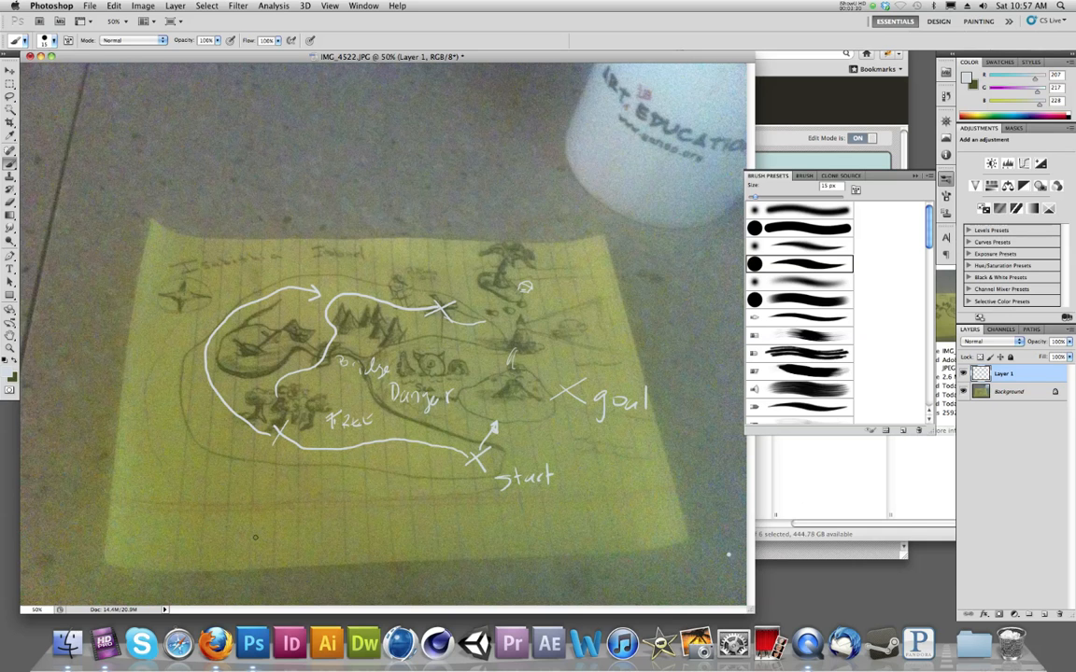
# Step: Switch to deviantART muro in Firefox and draw the main island's C-shaped outline with the brush
pyautogui.click(215, 644)
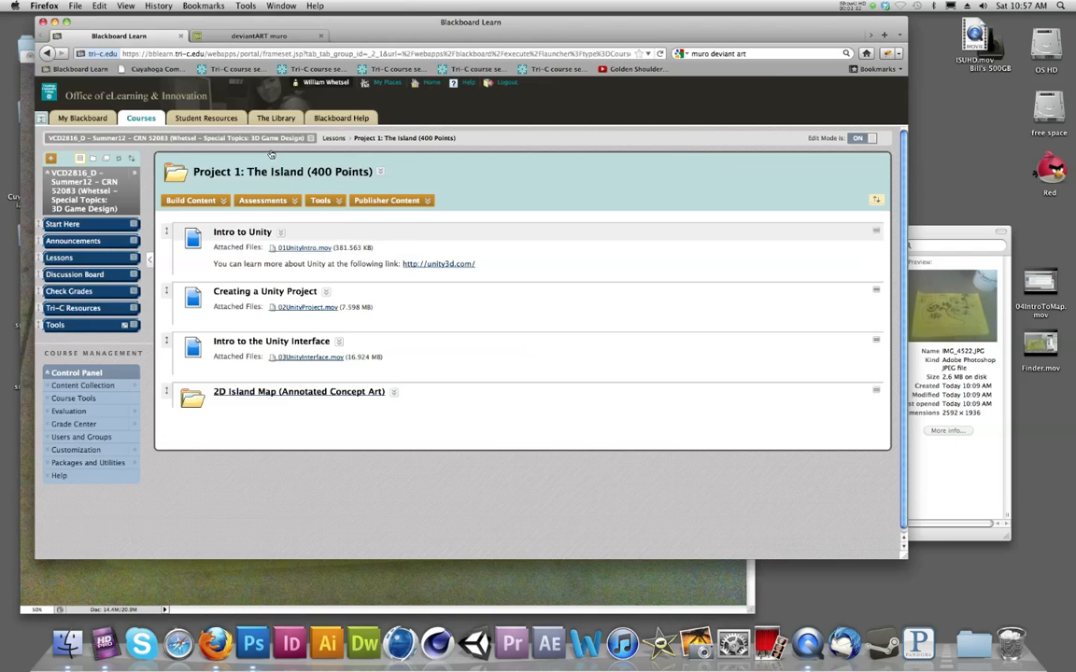
pyautogui.click(246, 37)
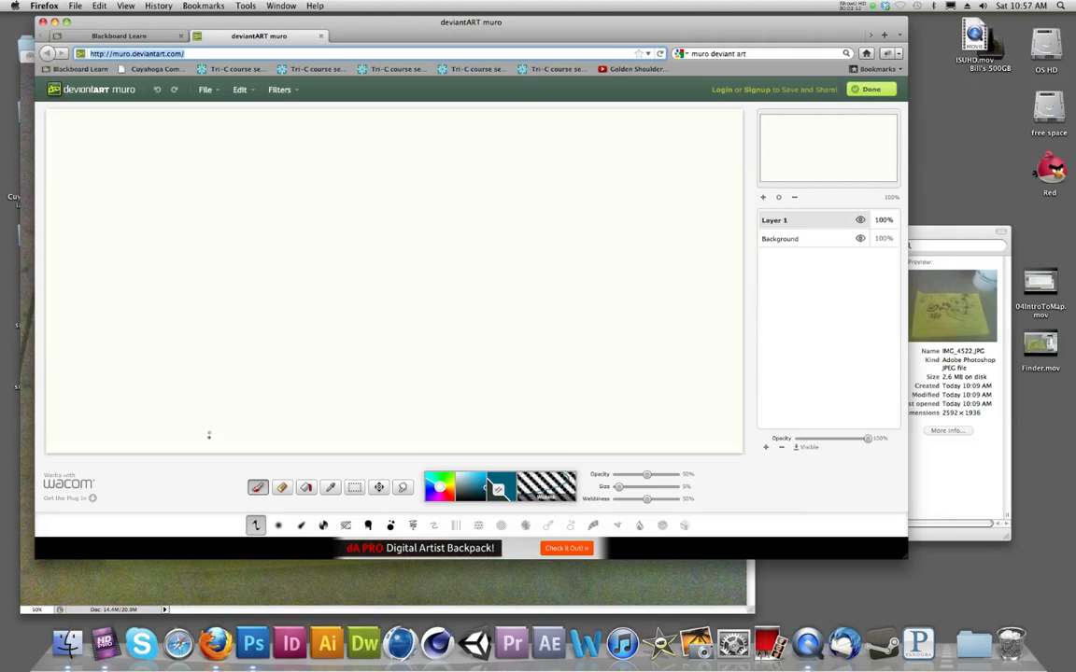
pyautogui.click(257, 489)
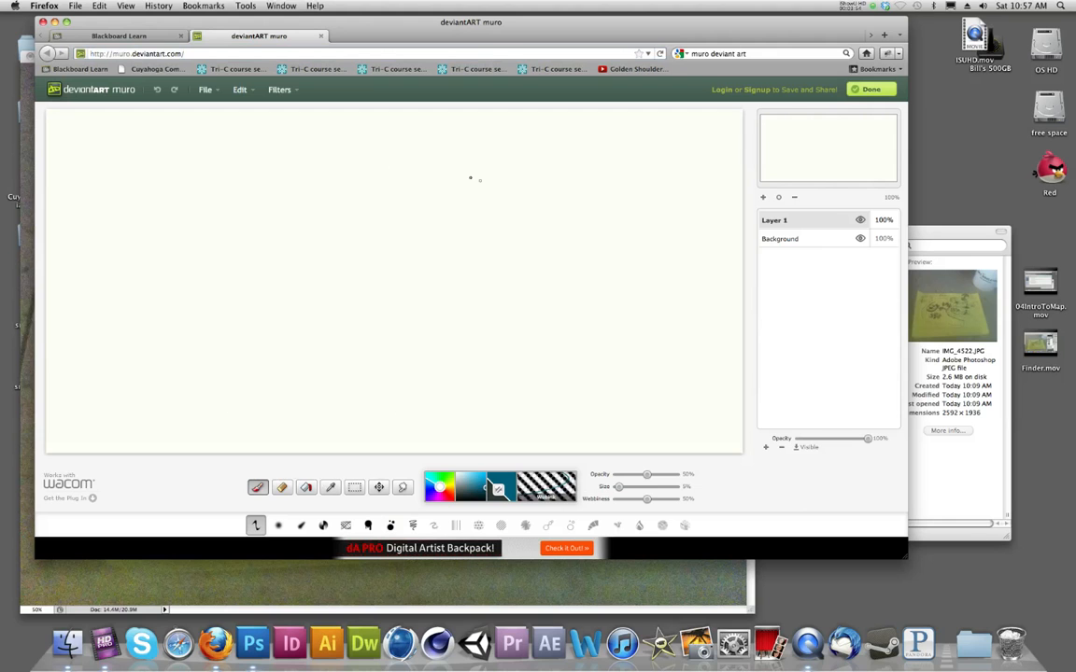
pyautogui.moveTo(518, 196)
pyautogui.mouseDown()
pyautogui.moveTo(429, 152)
pyautogui.moveTo(382, 146)
pyautogui.moveTo(152, 186)
pyautogui.moveTo(135, 303)
pyautogui.moveTo(225, 371)
pyautogui.moveTo(349, 420)
pyautogui.moveTo(482, 382)
pyautogui.moveTo(561, 356)
pyautogui.moveTo(404, 310)
pyautogui.moveTo(349, 261)
pyautogui.moveTo(420, 210)
pyautogui.moveTo(524, 206)
pyautogui.moveTo(497, 183)
pyautogui.mouseUp()
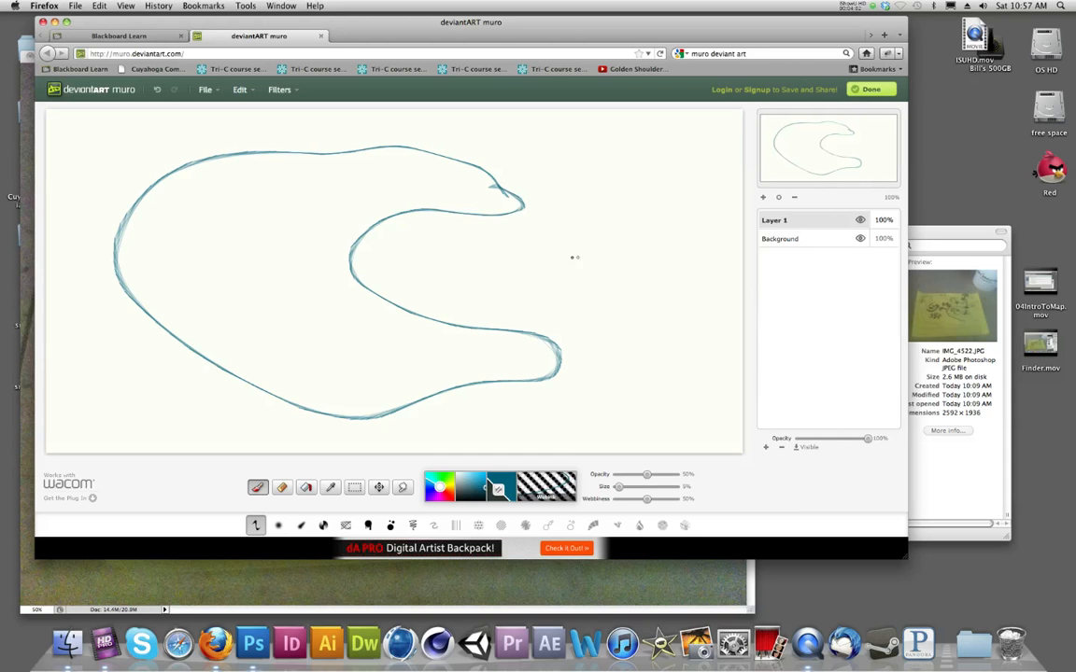
# Step: Sketch a round island with a shaded volcano at the bay's mouth and three small islets trailing off the main island's northern tip
pyautogui.moveTo(534, 230)
pyautogui.mouseDown()
pyautogui.moveTo(495, 235)
pyautogui.moveTo(490, 279)
pyautogui.moveTo(528, 297)
pyautogui.moveTo(584, 299)
pyautogui.moveTo(588, 253)
pyautogui.moveTo(564, 229)
pyautogui.moveTo(540, 230)
pyautogui.moveTo(526, 242)
pyautogui.moveTo(561, 243)
pyautogui.moveTo(513, 275)
pyautogui.mouseUp()
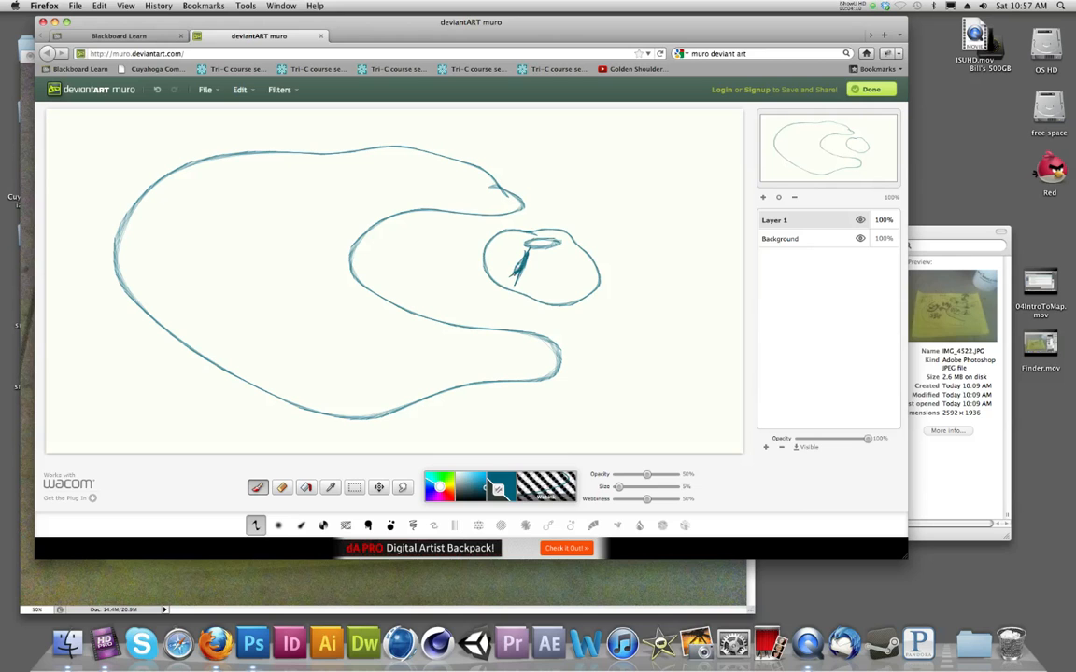
pyautogui.moveTo(562, 247); pyautogui.dragTo(573, 272)
pyautogui.moveTo(545, 208)
pyautogui.mouseDown()
pyautogui.moveTo(573, 196)
pyautogui.moveTo(545, 196)
pyautogui.moveTo(539, 209)
pyautogui.mouseUp()
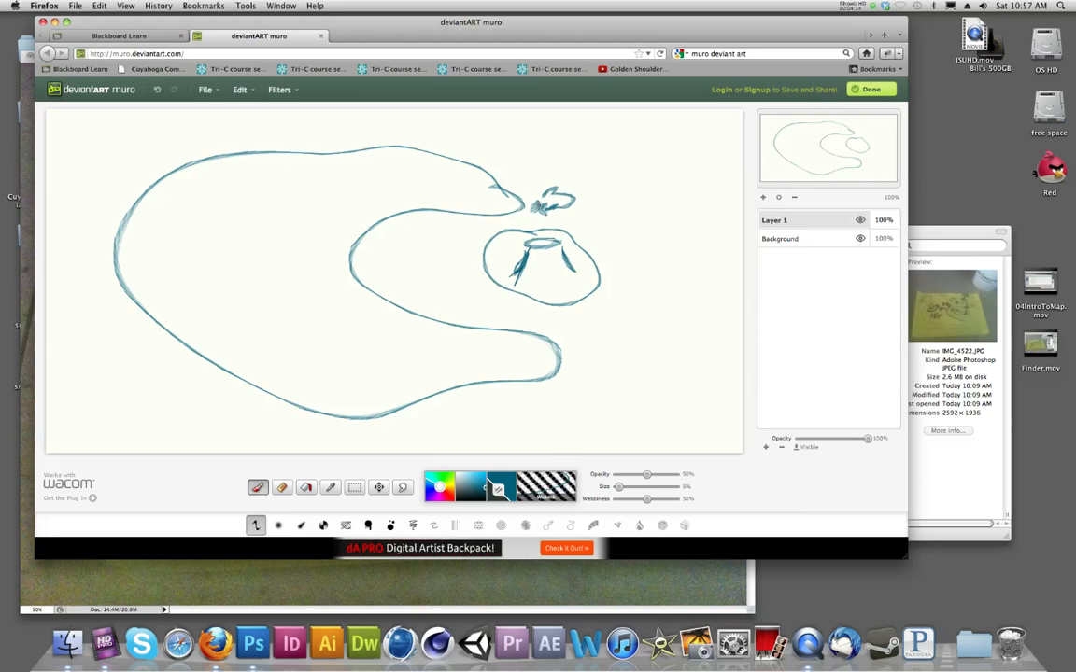
pyautogui.moveTo(618, 174)
pyautogui.mouseDown()
pyautogui.moveTo(604, 190)
pyautogui.moveTo(631, 200)
pyautogui.mouseUp()
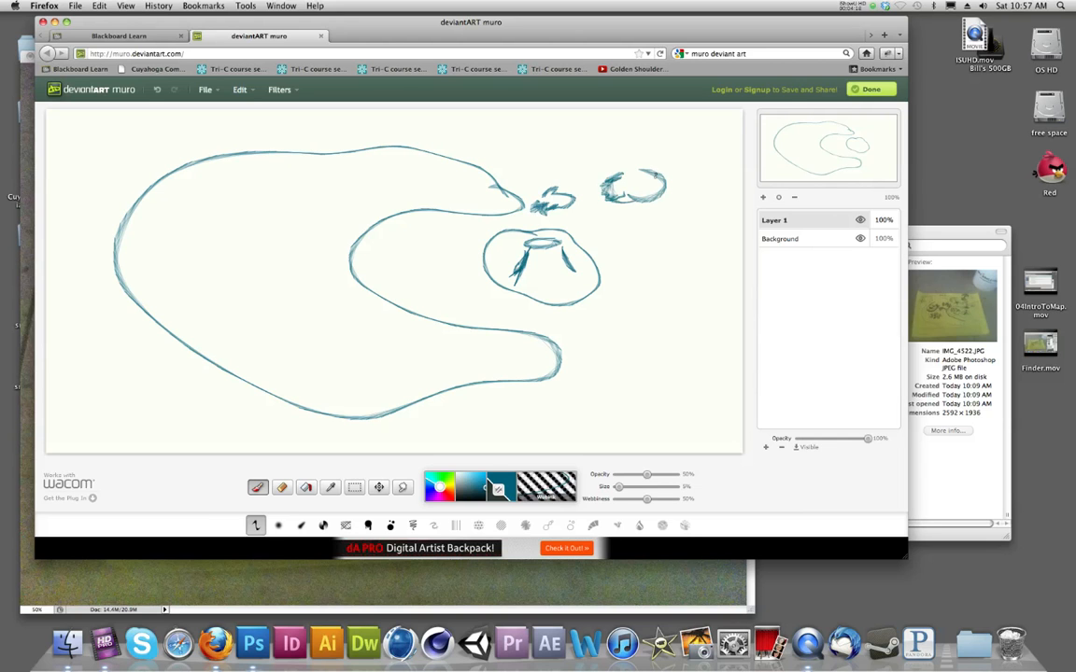
pyautogui.moveTo(703, 176)
pyautogui.mouseDown()
pyautogui.moveTo(712, 190)
pyautogui.moveTo(726, 176)
pyautogui.mouseUp()
pyautogui.moveTo(535, 249)
pyautogui.mouseDown()
pyautogui.moveTo(533, 274)
pyautogui.moveTo(561, 277)
pyautogui.moveTo(519, 267)
pyautogui.moveTo(510, 275)
pyautogui.moveTo(527, 247)
pyautogui.mouseUp()
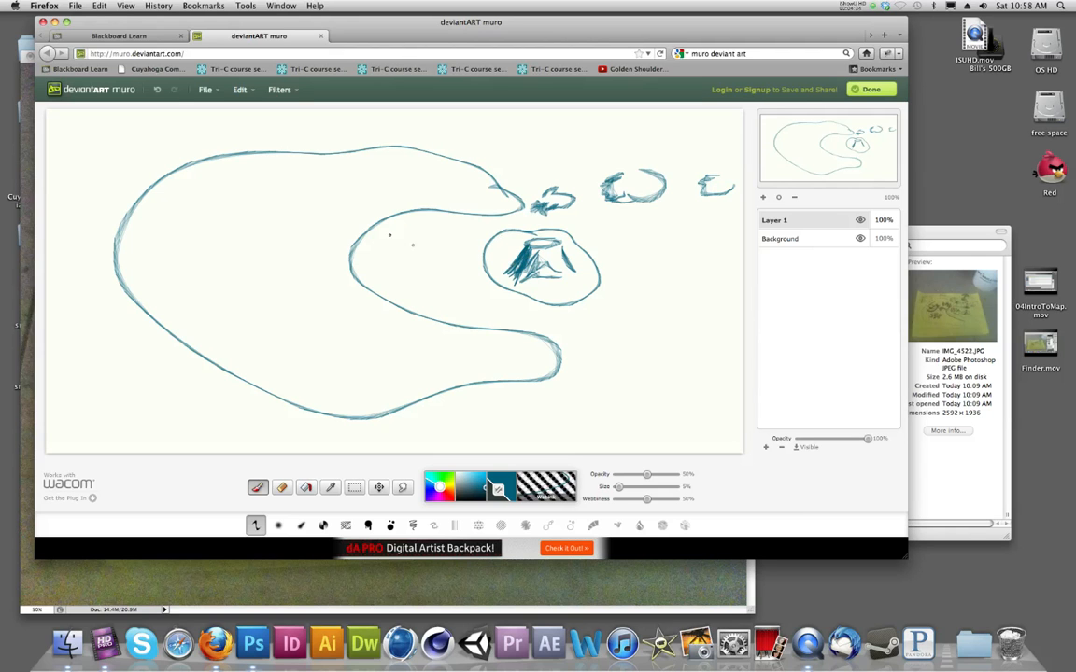
# Step: Sketch the sea monster's humps and head in the bay beside the volcano island, and switch back to the annotated map in Photoshop
pyautogui.moveTo(416, 257)
pyautogui.mouseDown()
pyautogui.moveTo(445, 259)
pyautogui.moveTo(419, 245)
pyautogui.moveTo(416, 271)
pyautogui.moveTo(431, 254)
pyautogui.moveTo(387, 259)
pyautogui.moveTo(413, 271)
pyautogui.moveTo(441, 252)
pyautogui.moveTo(451, 258)
pyautogui.moveTo(464, 225)
pyautogui.moveTo(474, 235)
pyautogui.moveTo(466, 254)
pyautogui.moveTo(477, 238)
pyautogui.moveTo(425, 267)
pyautogui.mouseUp()
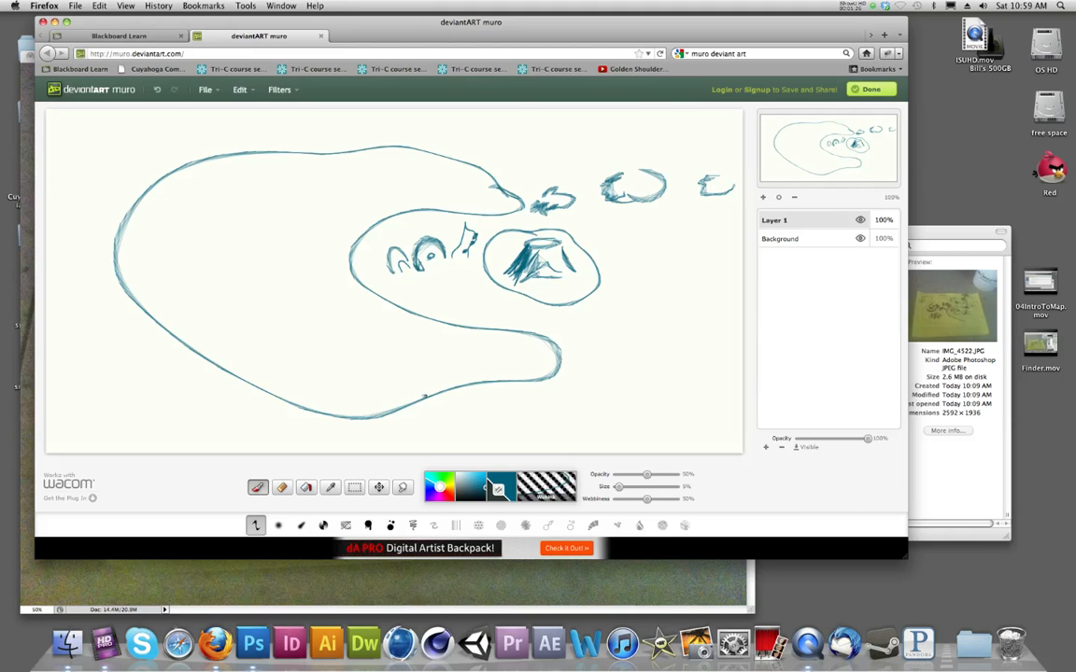
pyautogui.click(263, 626)
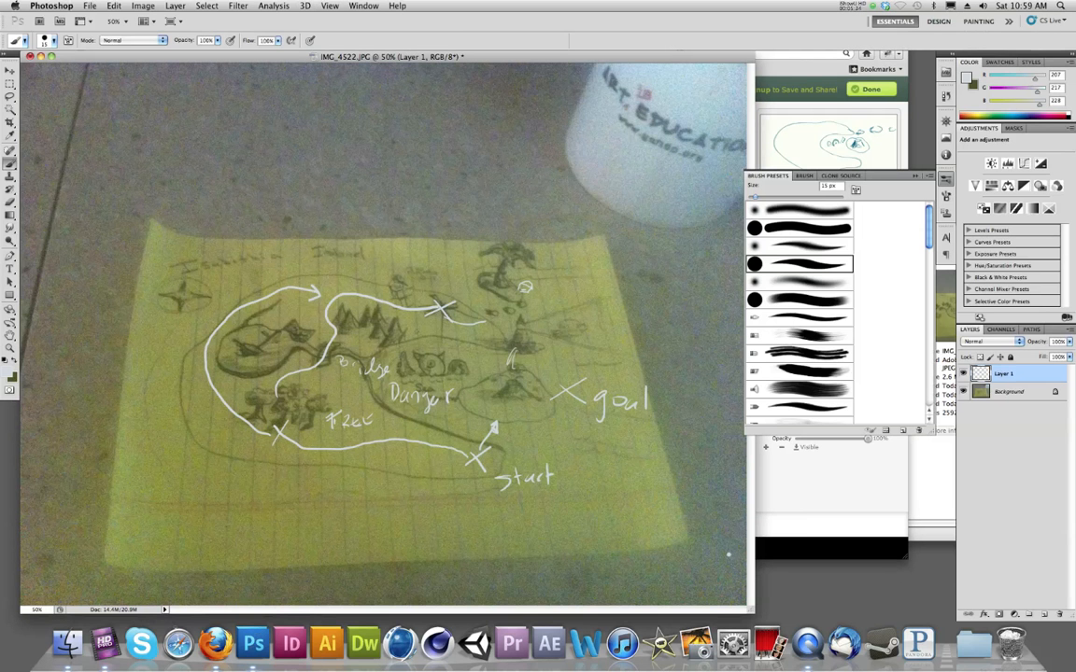